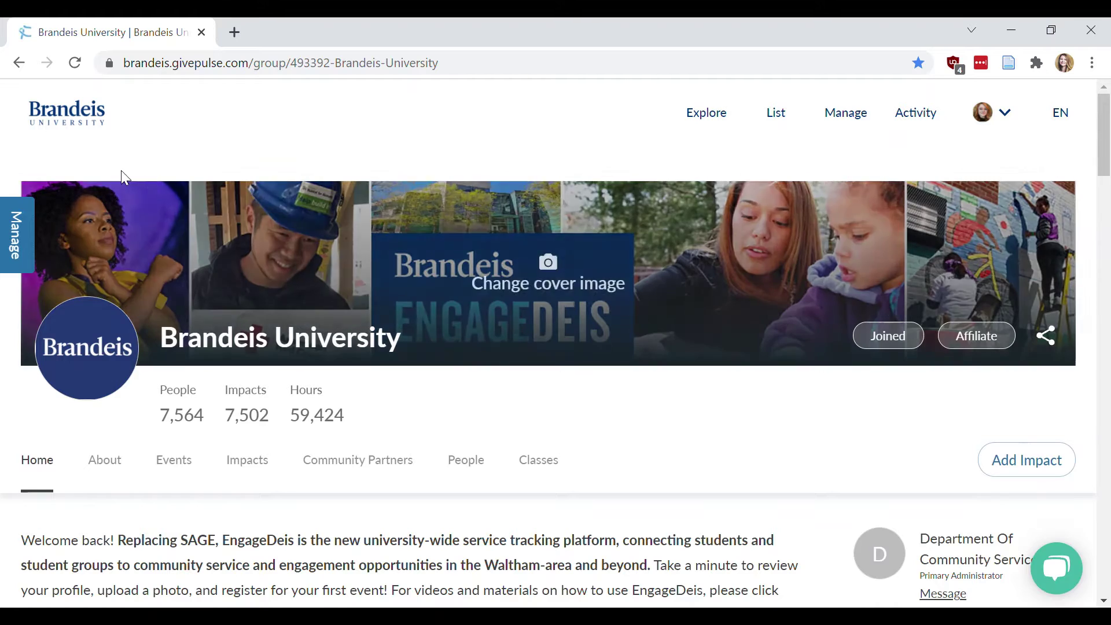
Open the Brandeis University group's management dashboard and review its alerts, quick stats, recent activity and upcoming events.
click(20, 231)
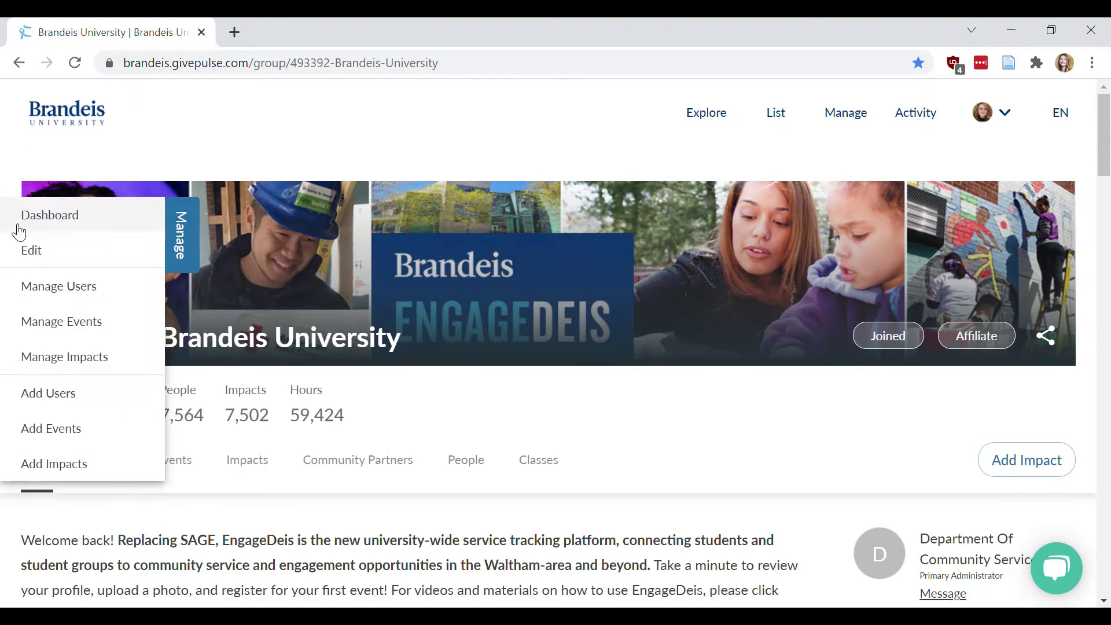
click(67, 225)
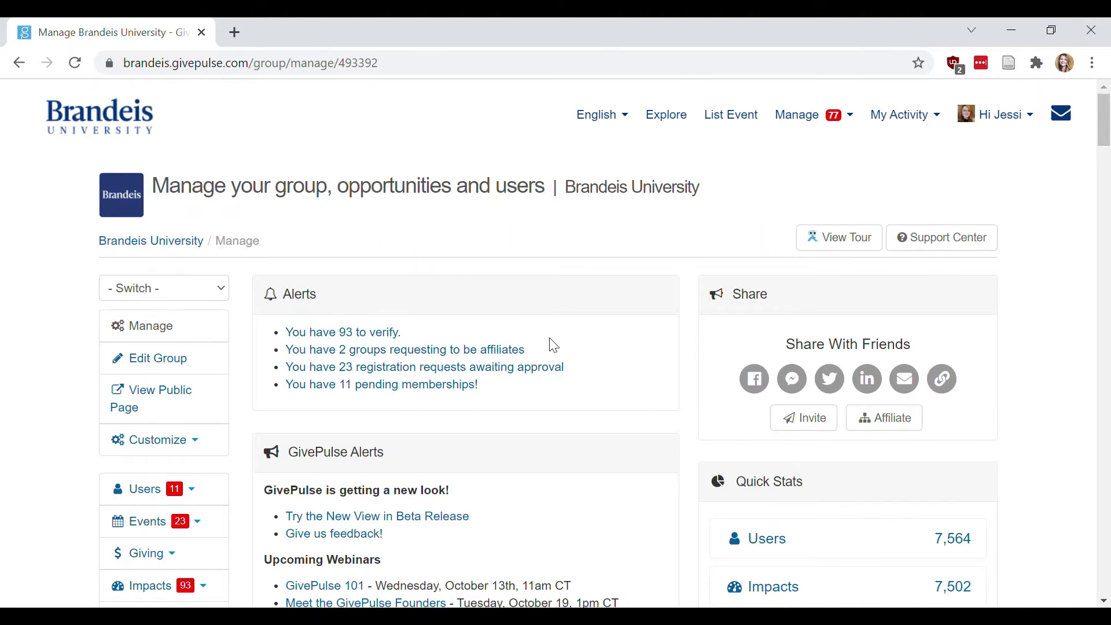
scroll(644, 488, down, 2)
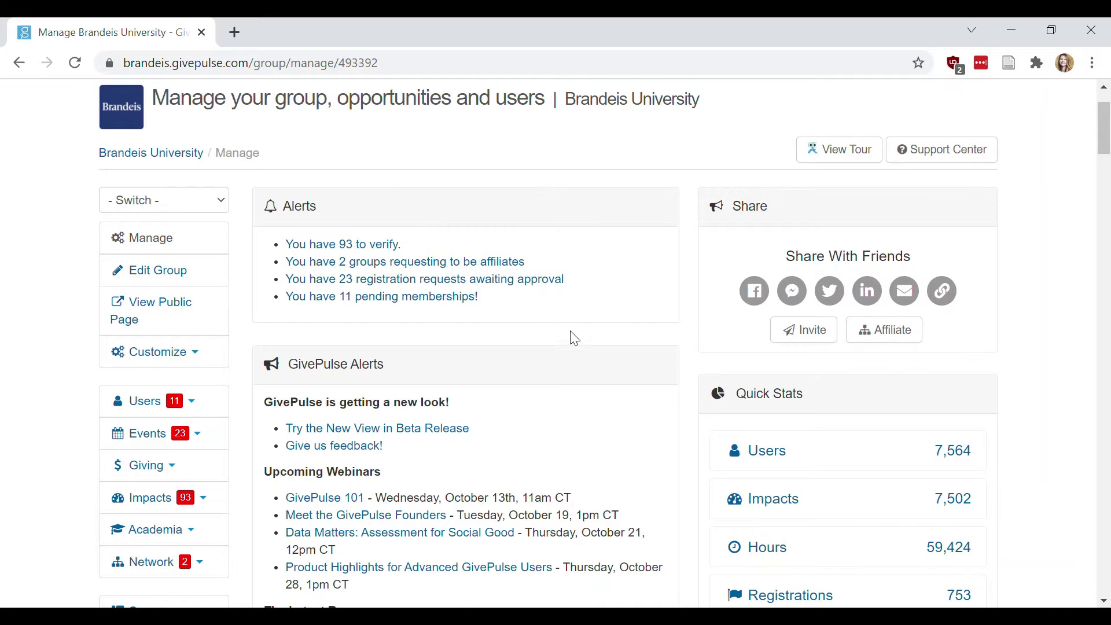
scroll(574, 340, down, 3)
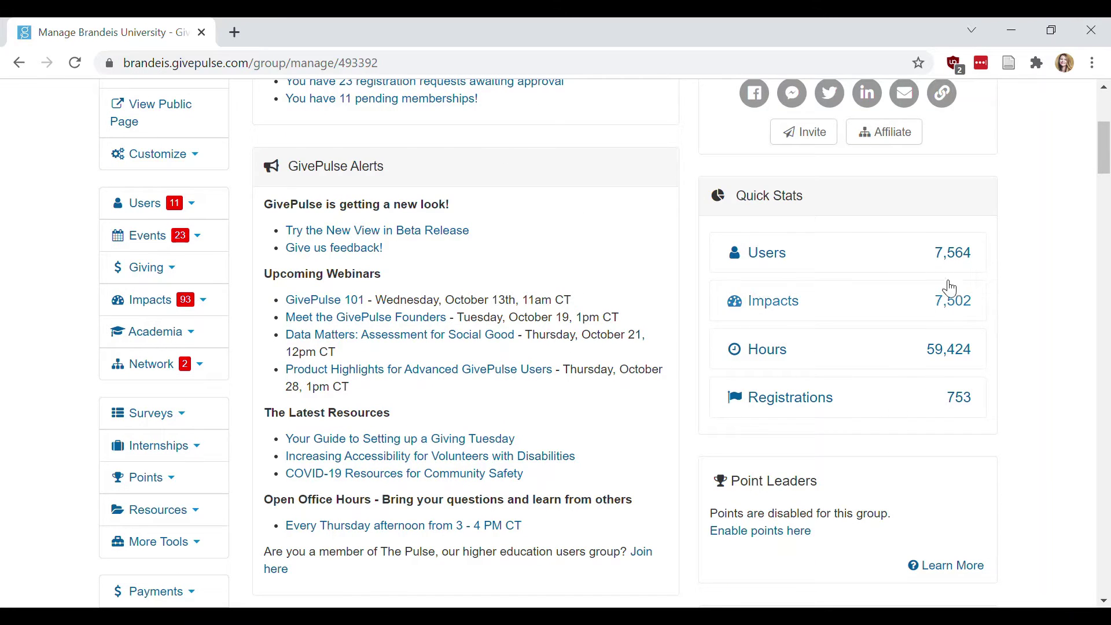
scroll(625, 429, down, 8)
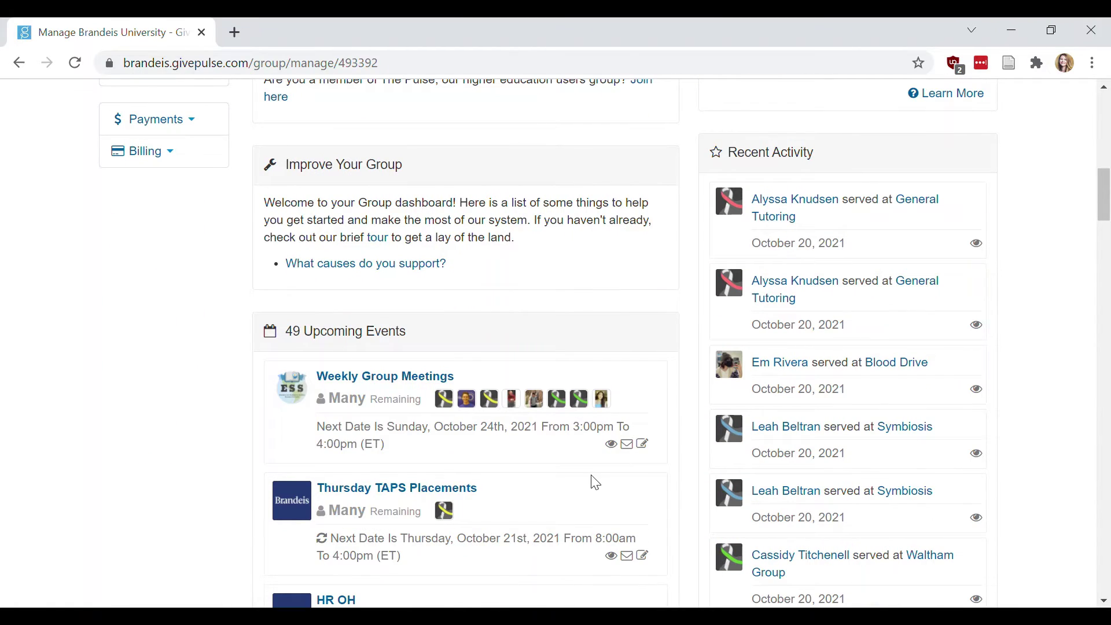
scroll(592, 480, down, 3)
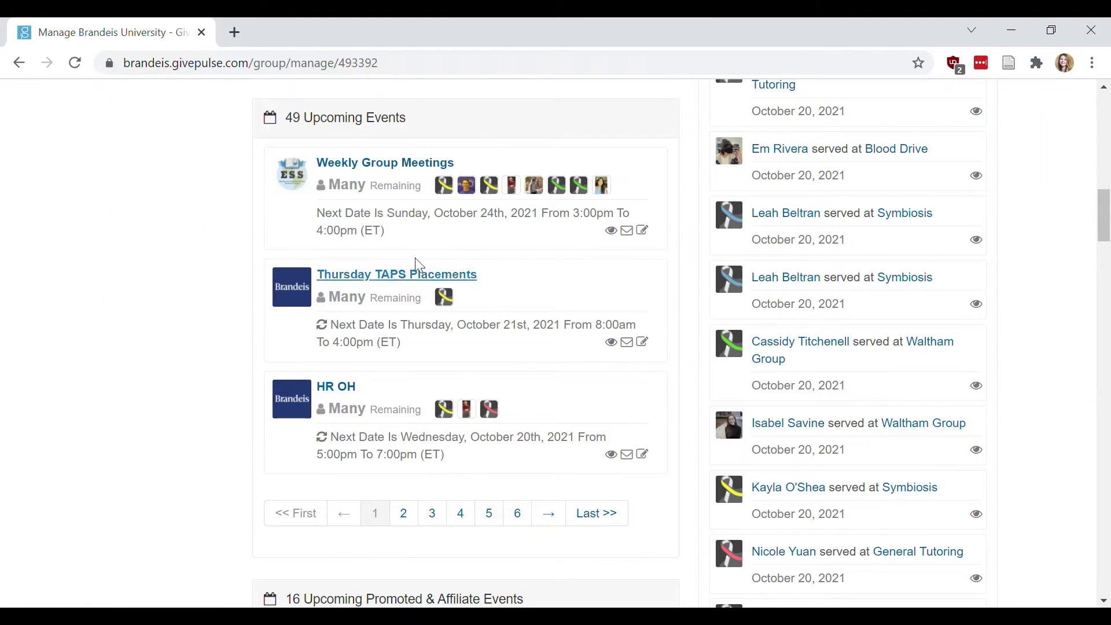
Examine the October 2021 events calendar on the group dashboard, then return to the dashboard's beginning.
scroll(128, 418, down, 14)
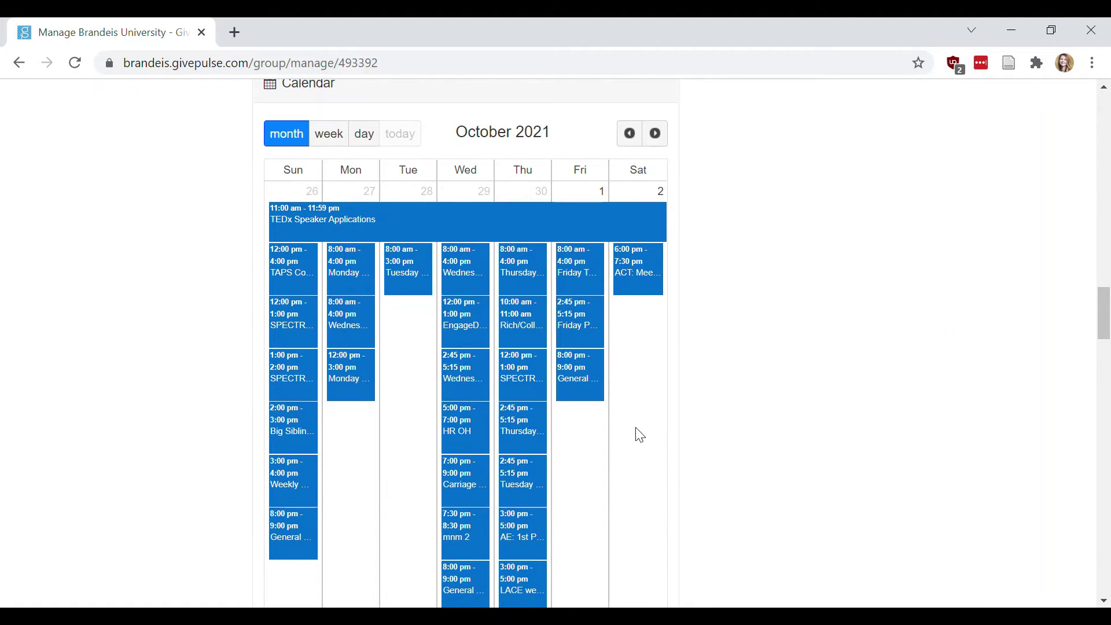
scroll(793, 514, down, 4)
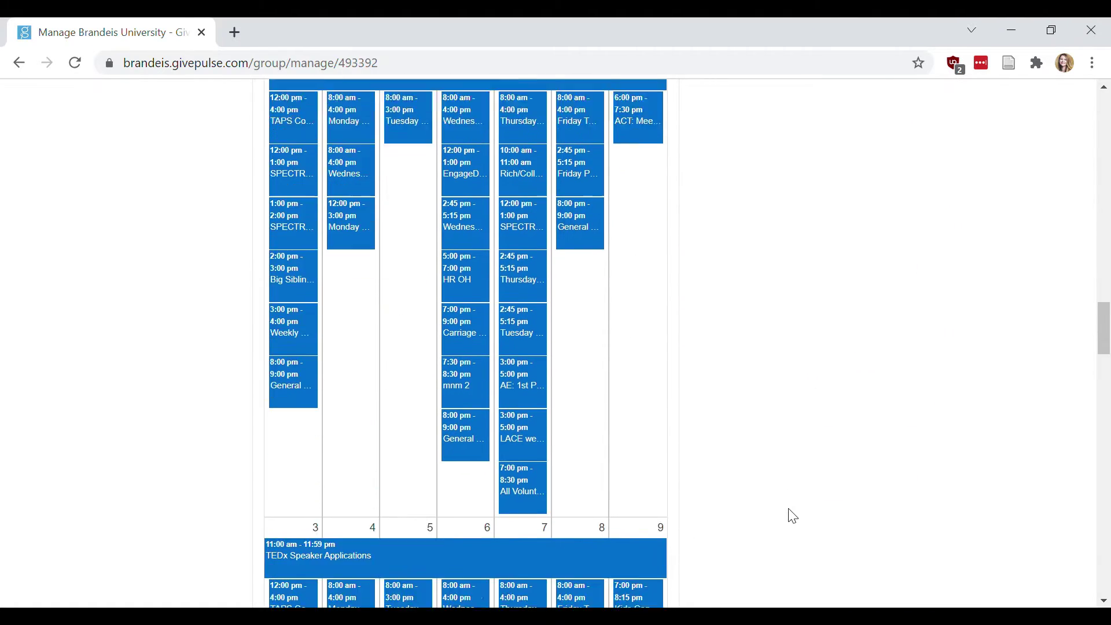
scroll(792, 515, down, 15)
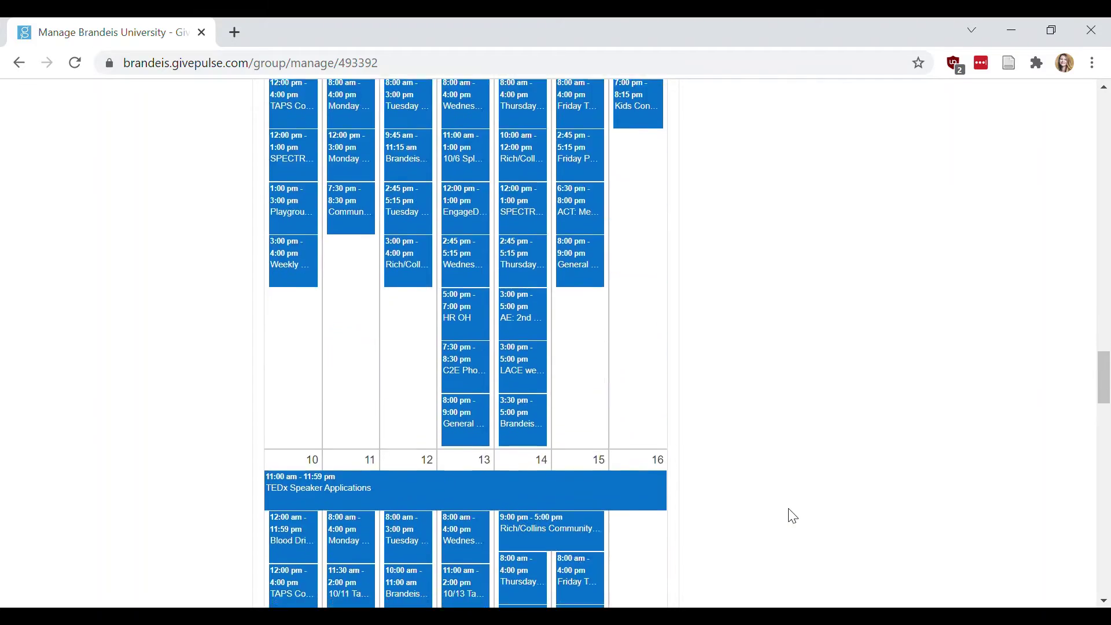
scroll(792, 515, down, 5)
scroll(792, 515, up, 15)
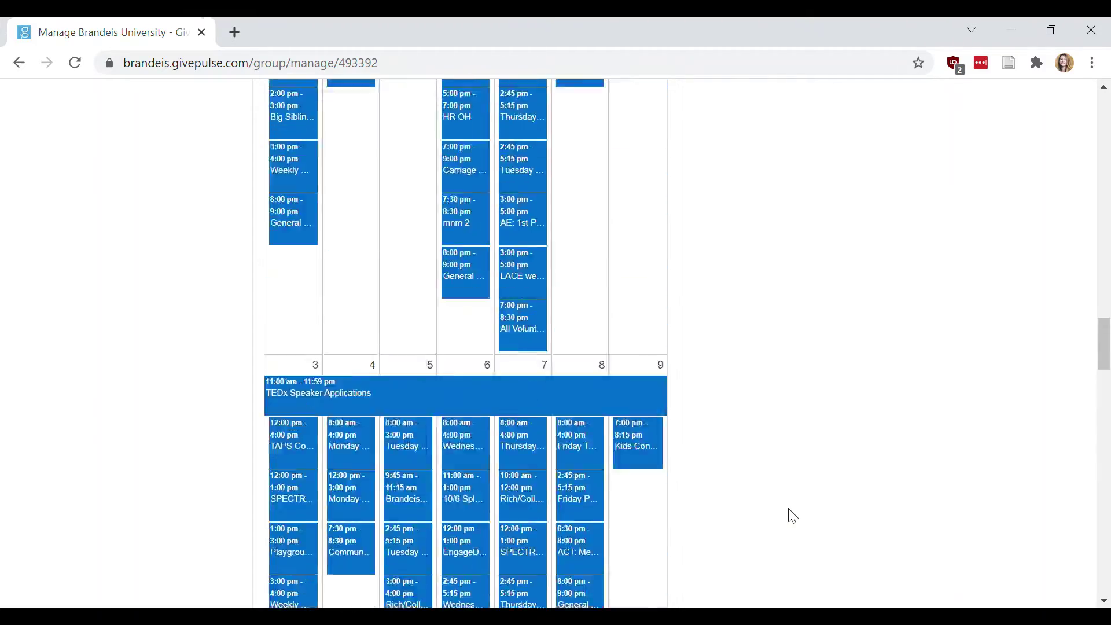
scroll(793, 514, up, 20)
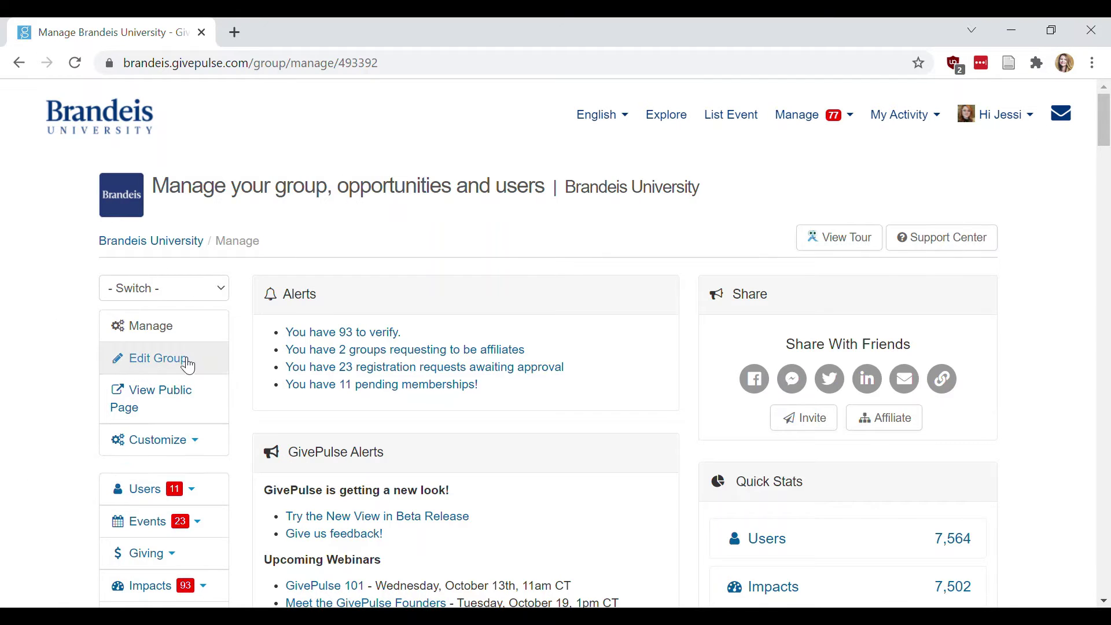
Open the group for editing and review its basic info: name, type, administrator, phone, description, address, timezone and search keywords.
click(164, 366)
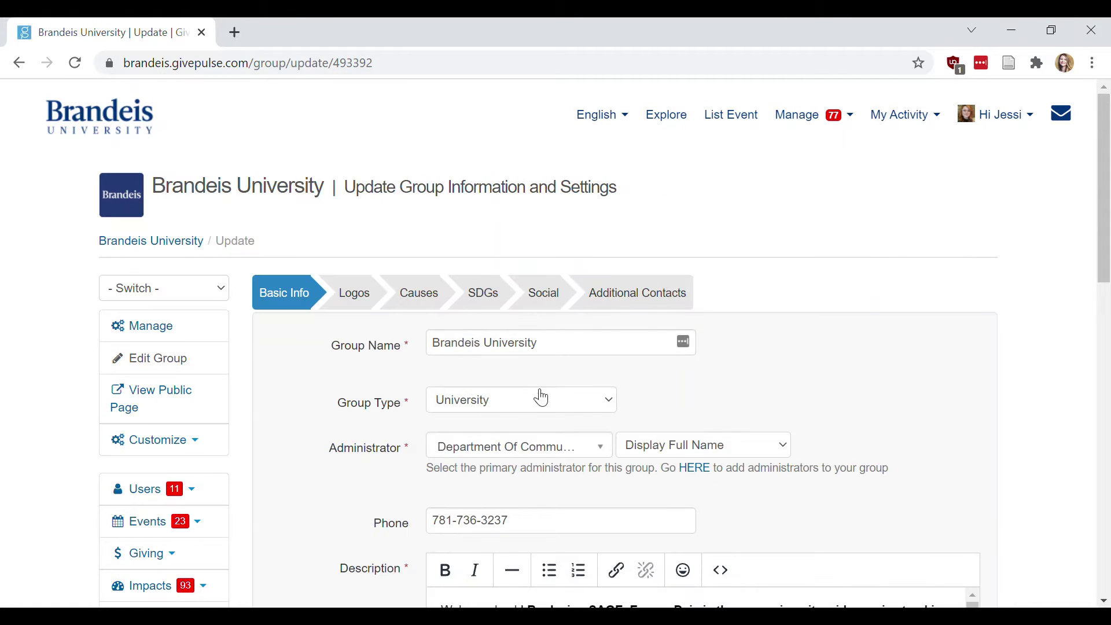
scroll(613, 415, down, 3)
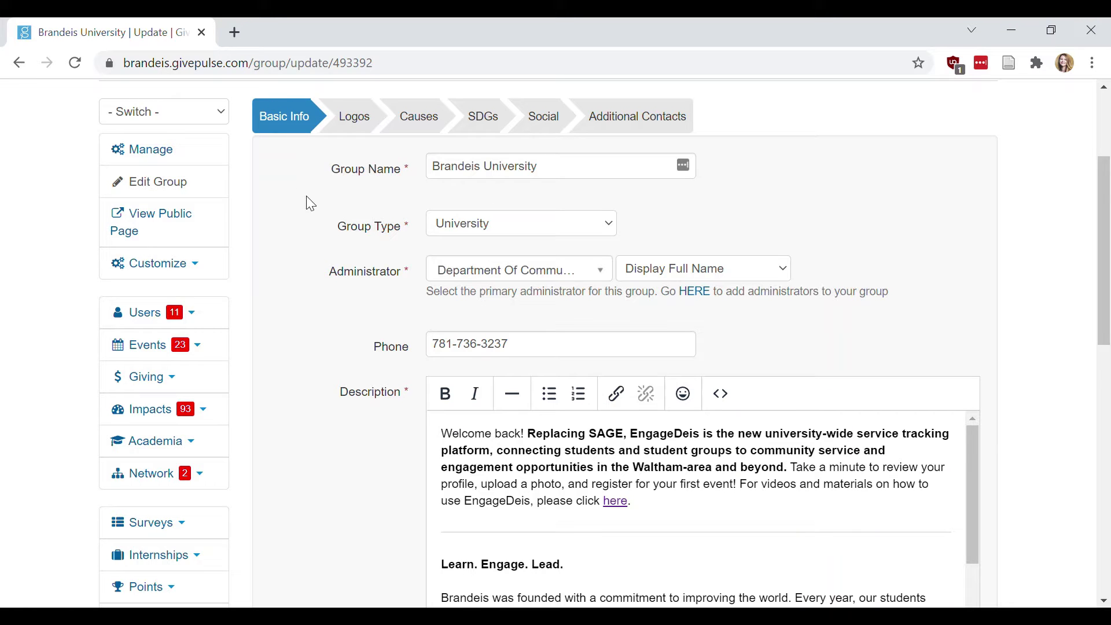
click(569, 177)
scroll(784, 334, down, 3)
scroll(785, 334, up, 2)
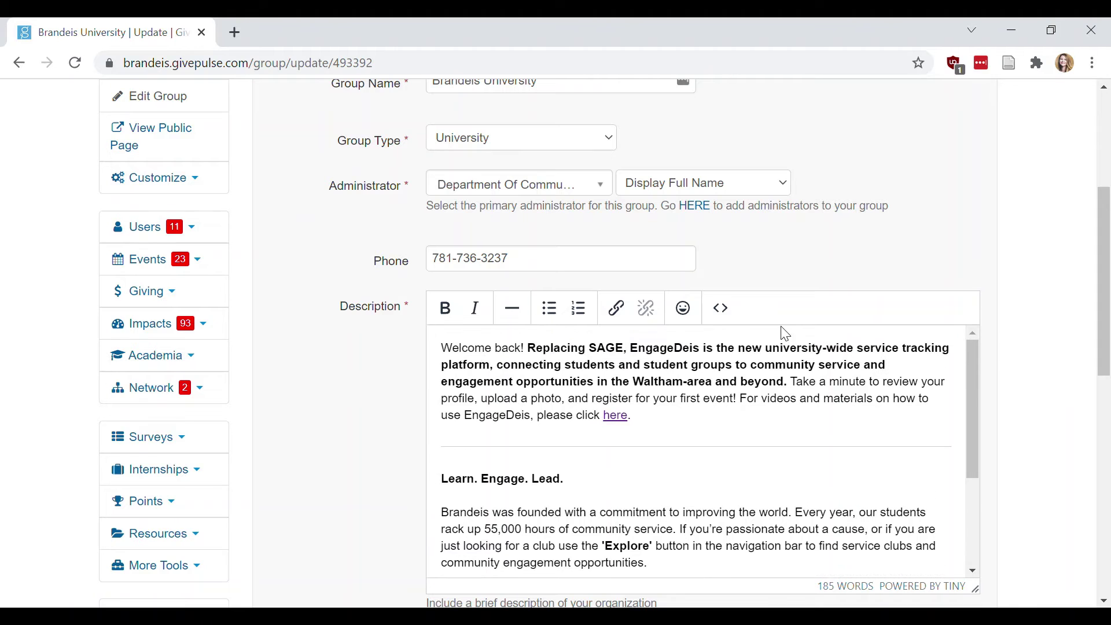
scroll(1016, 414, down, 3)
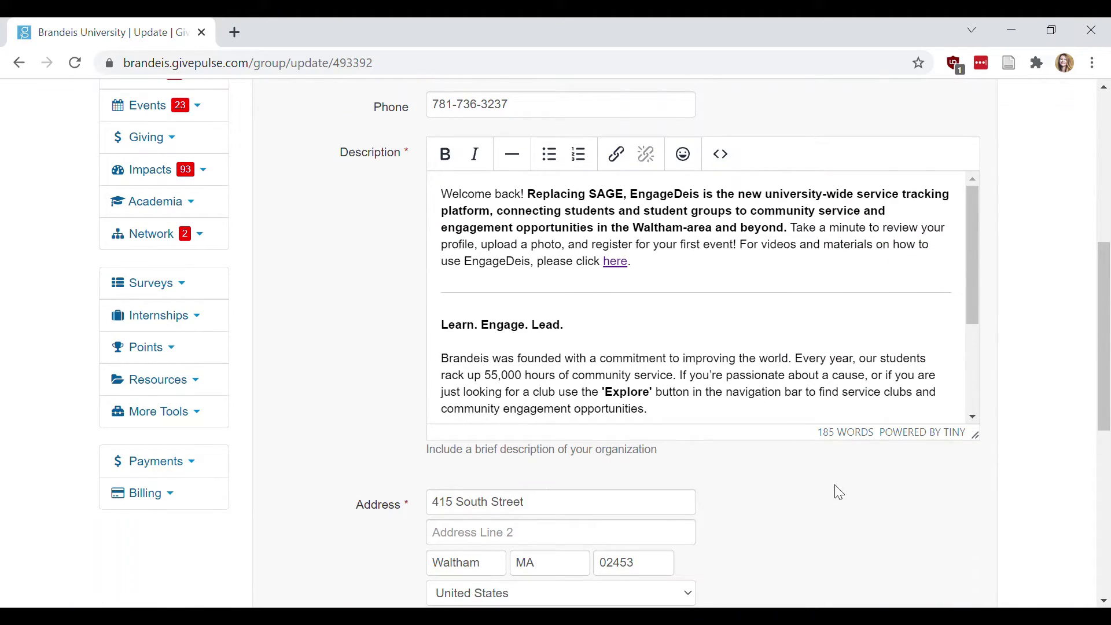
scroll(804, 534, down, 6)
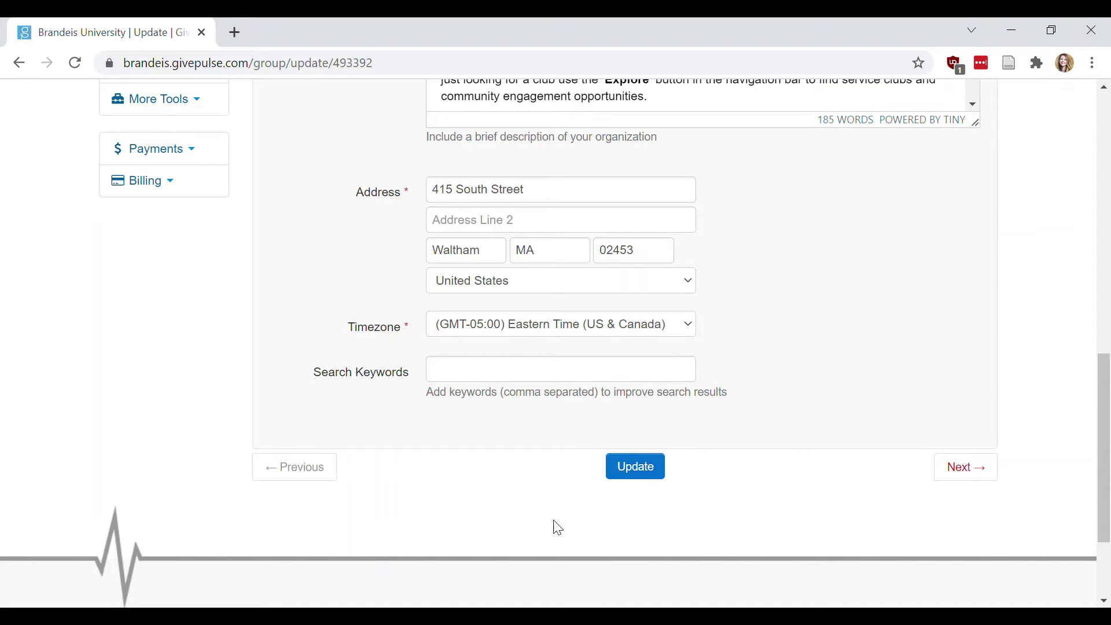
scroll(780, 397, up, 15)
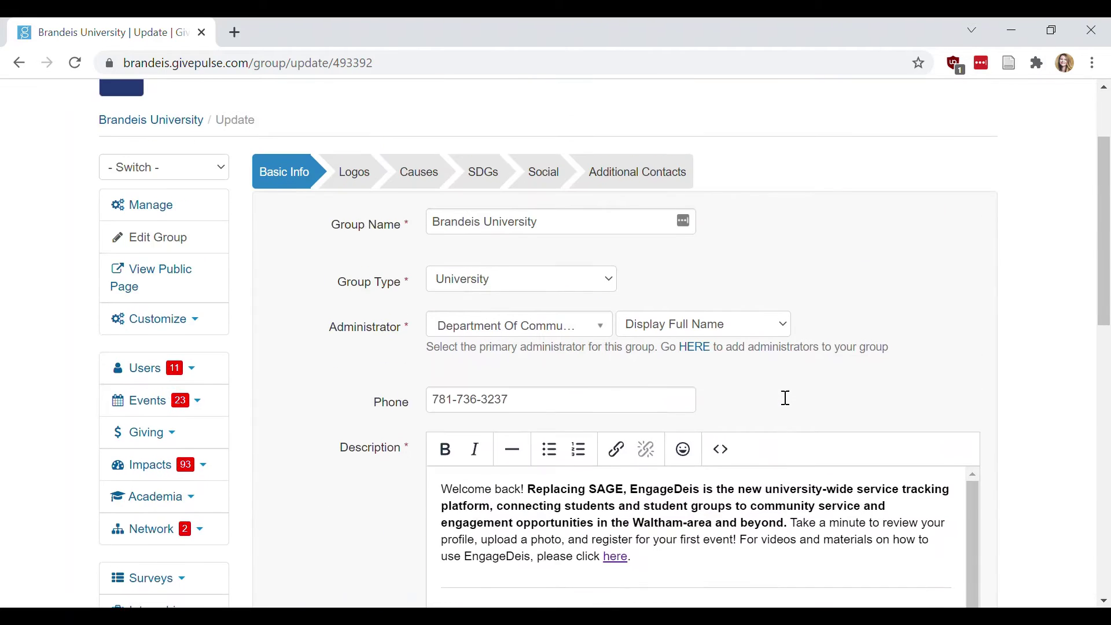
scroll(981, 280, down, 2)
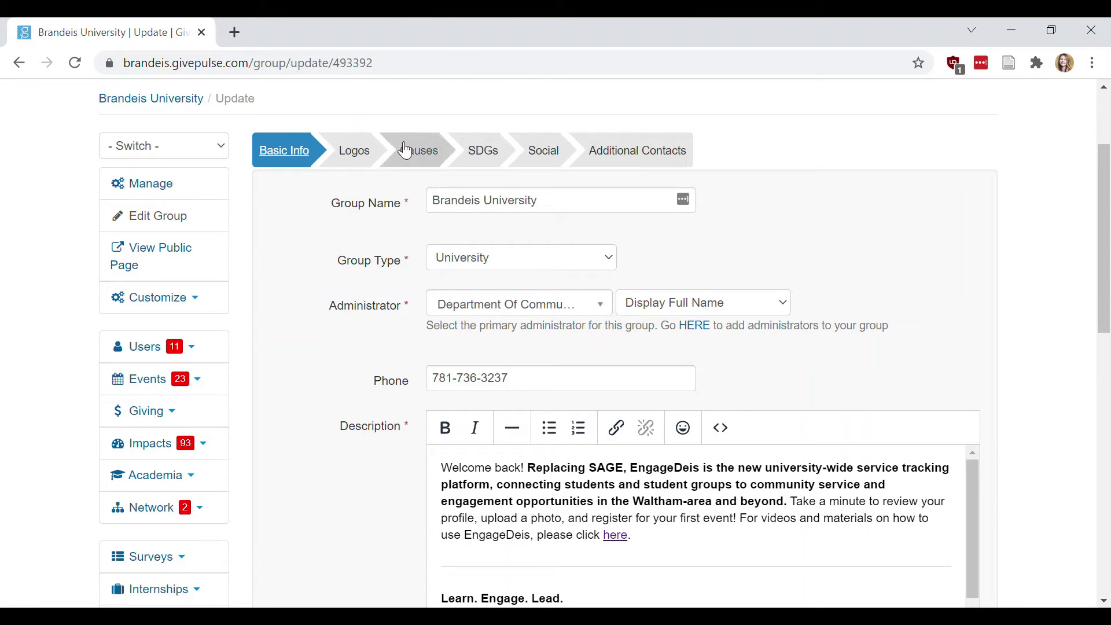
Review the group's logo and cover image settings, including the recommended image sizes.
click(363, 156)
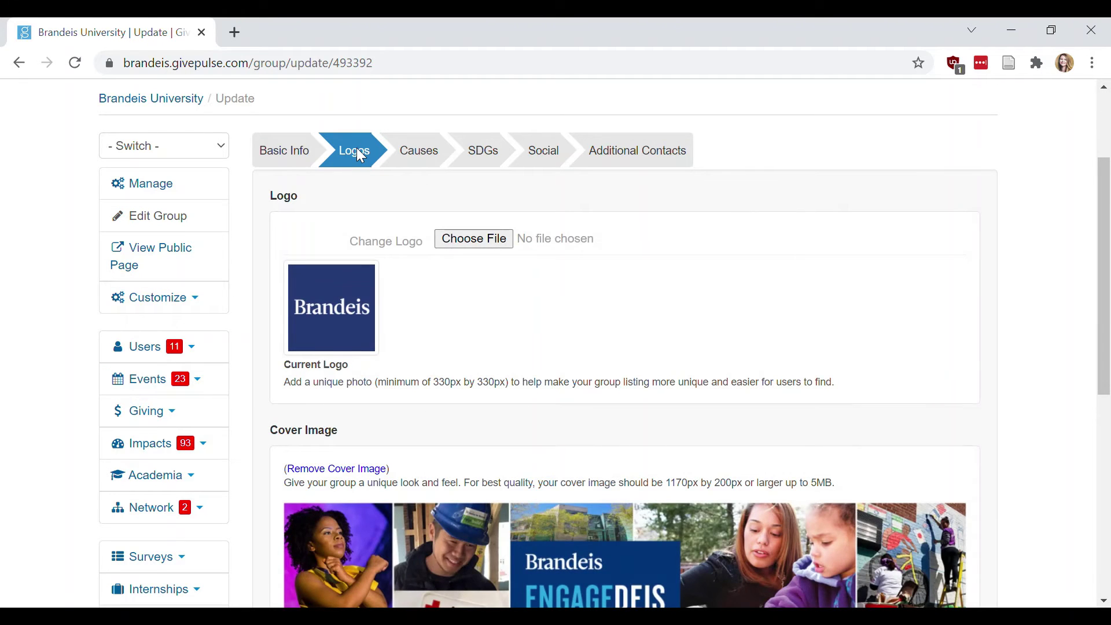
scroll(642, 369, down, 2)
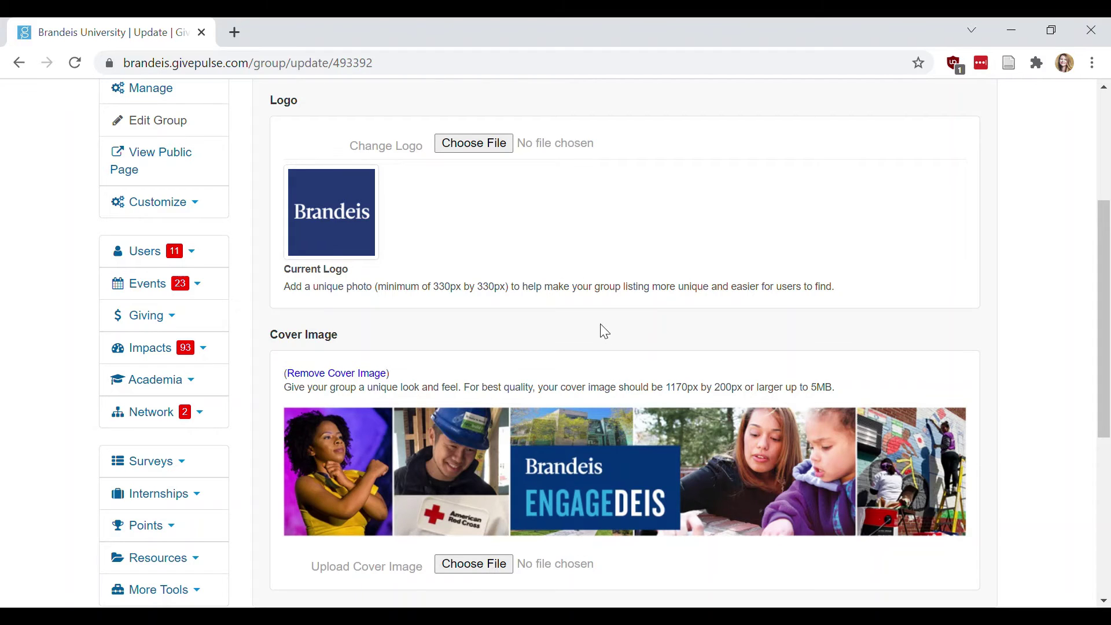
scroll(604, 331, up, 3)
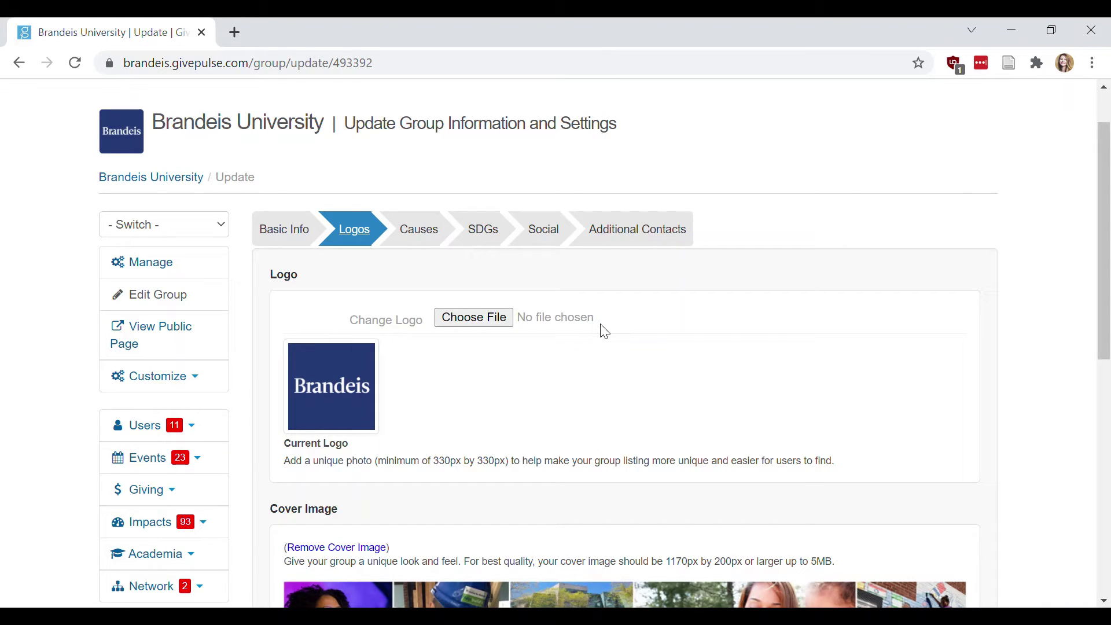
Deselect Animal Welfare and Food Insecurity, Hunger among the causes the group supports.
click(428, 243)
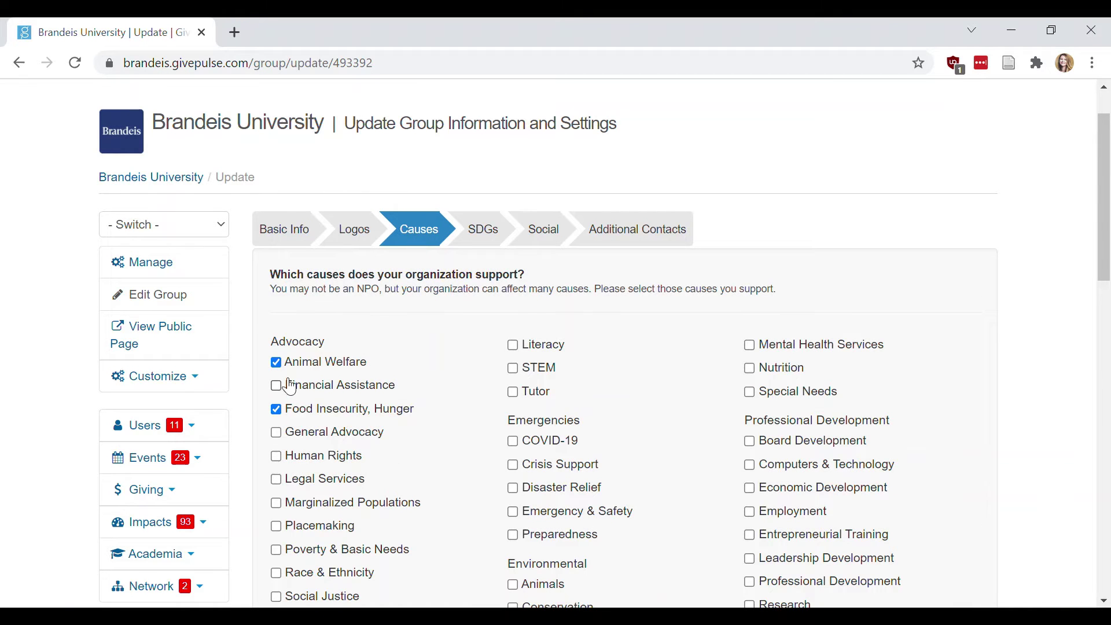
click(276, 363)
click(277, 410)
Review the remaining cause options along with the groups served, genders benefited and service types.
scroll(665, 496, down, 3)
scroll(667, 498, down, 10)
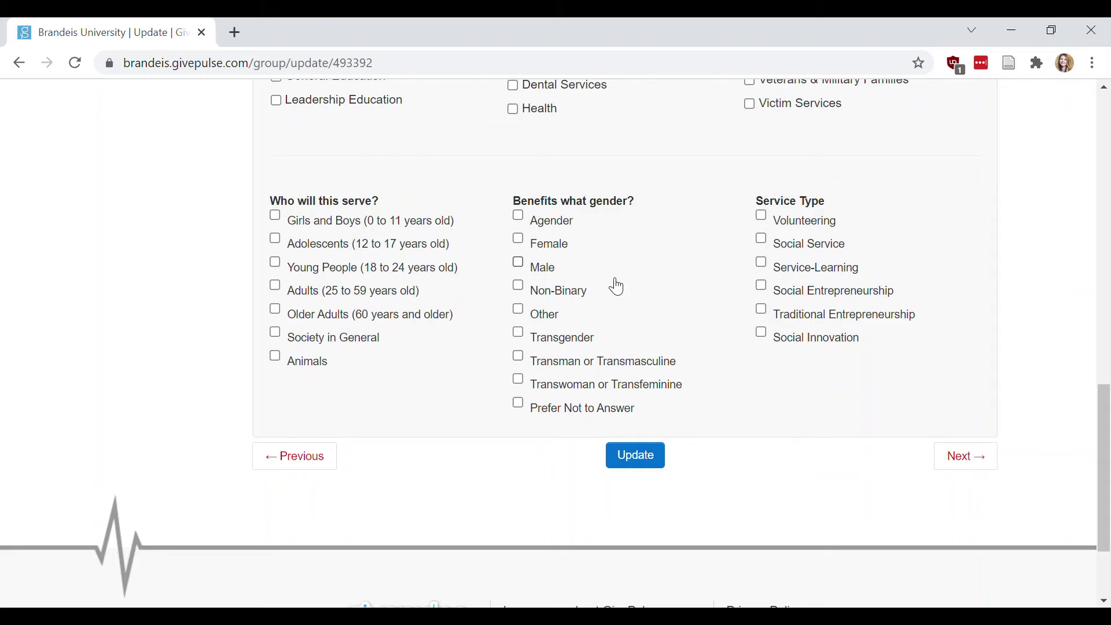
scroll(615, 285, up, 1)
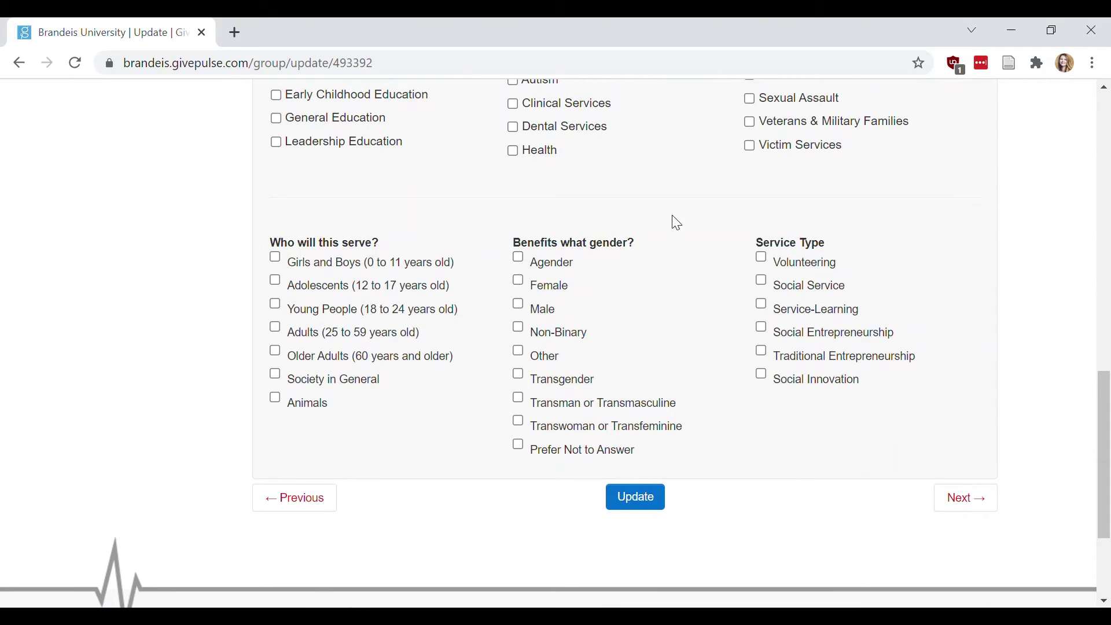
scroll(637, 197, up, 2)
scroll(636, 197, up, 8)
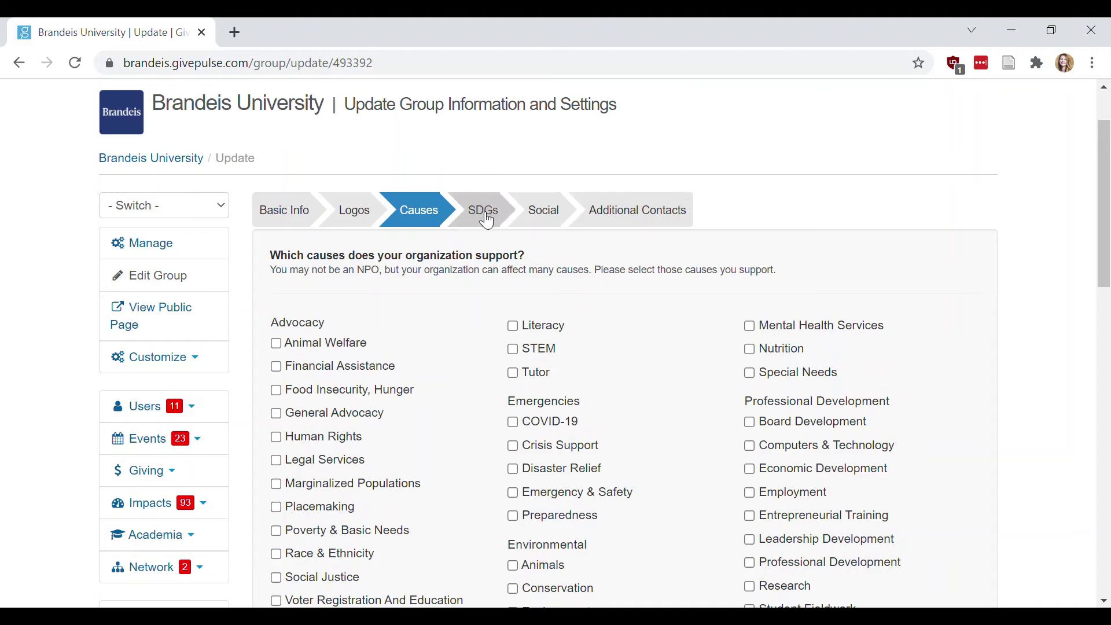
View the group's Sustainable Development Goals options and its website and social media settings.
click(479, 211)
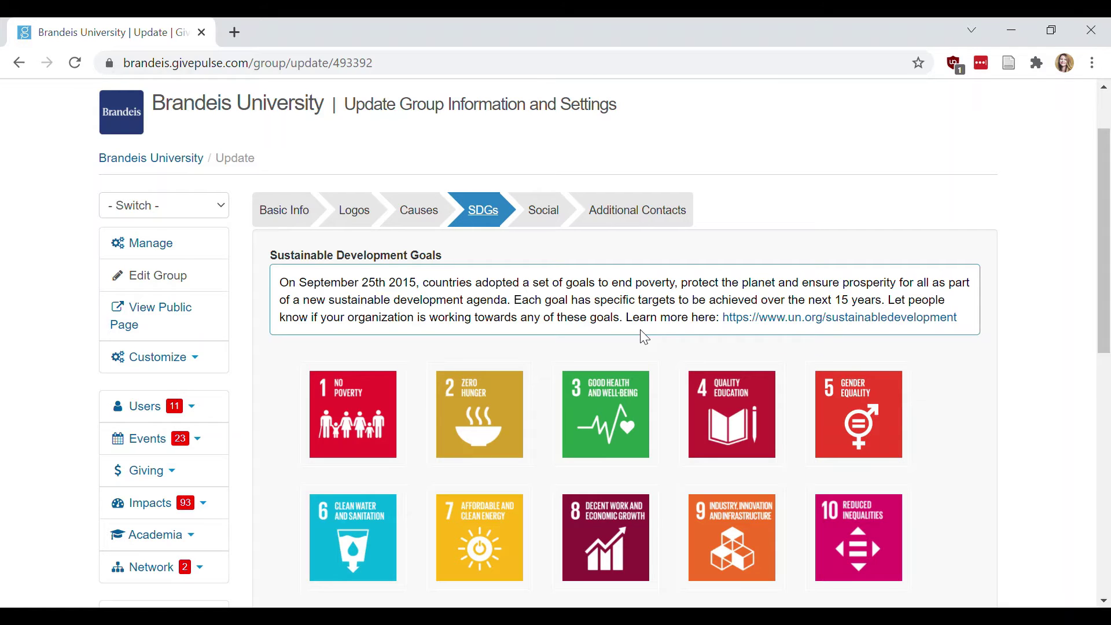
click(557, 214)
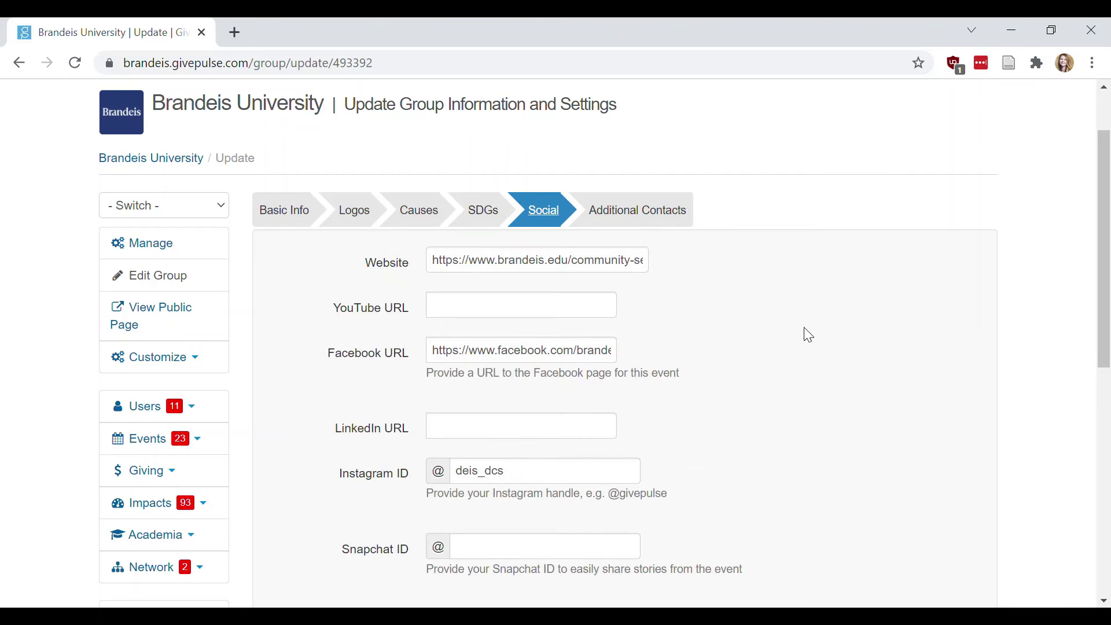
scroll(795, 397, down, 2)
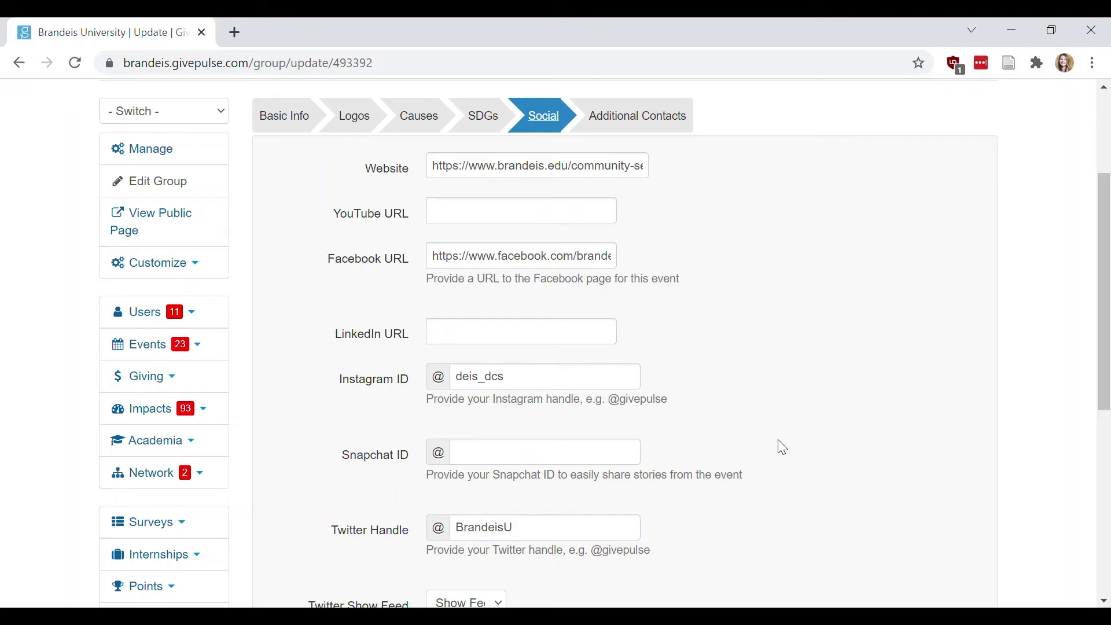
scroll(796, 492, down, 3)
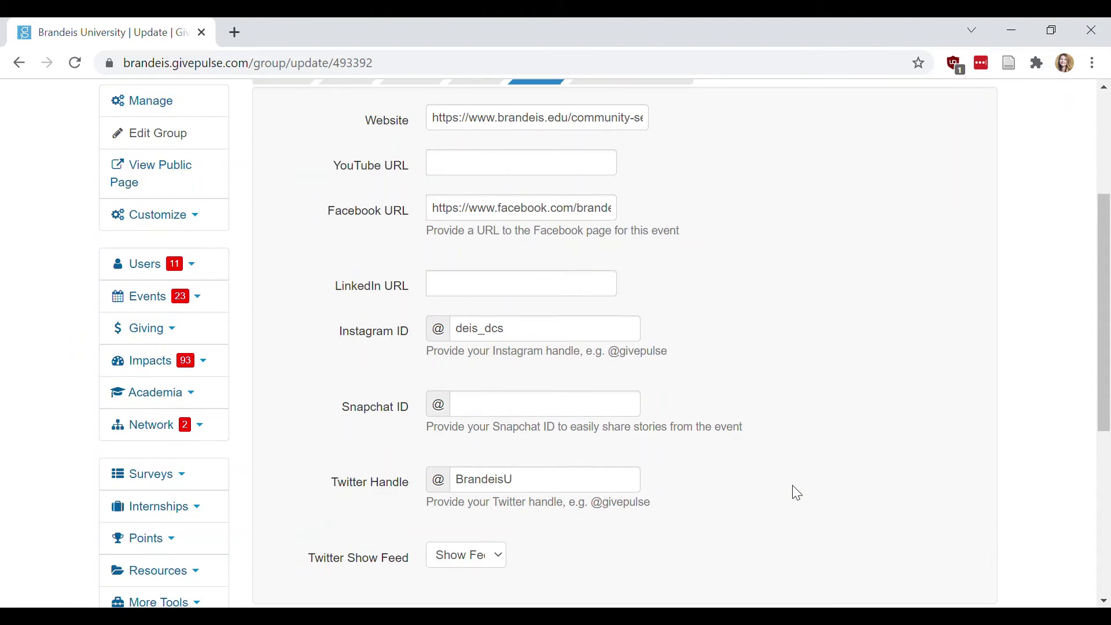
scroll(797, 492, up, 4)
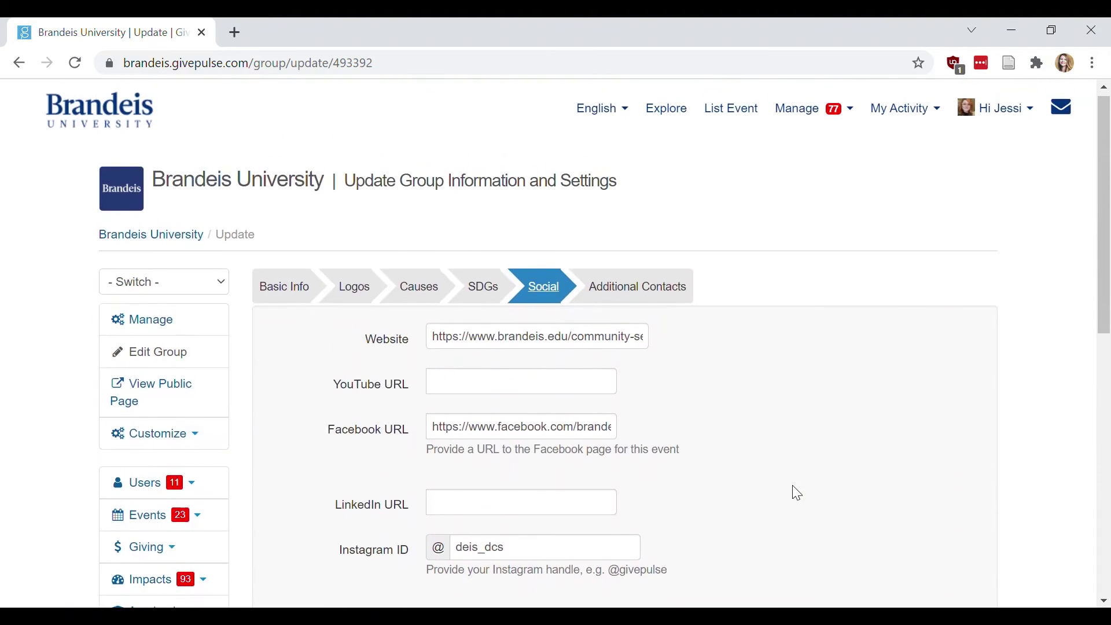
scroll(794, 491, down, 8)
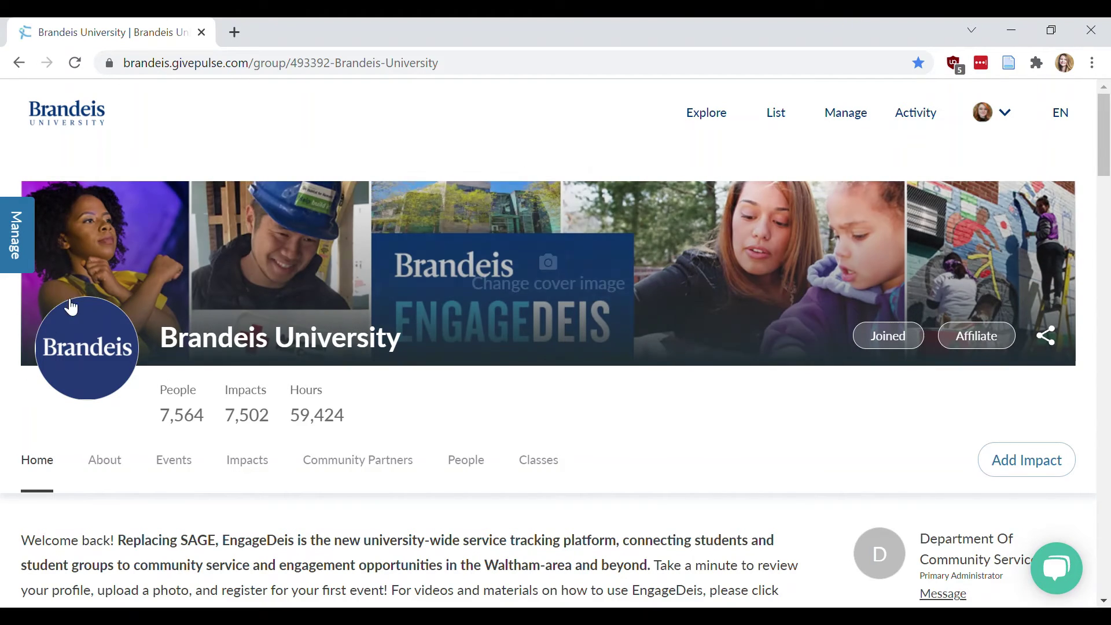
Look through the group's public page, examining its description, administrators and list of opportunities.
scroll(538, 496, down, 2)
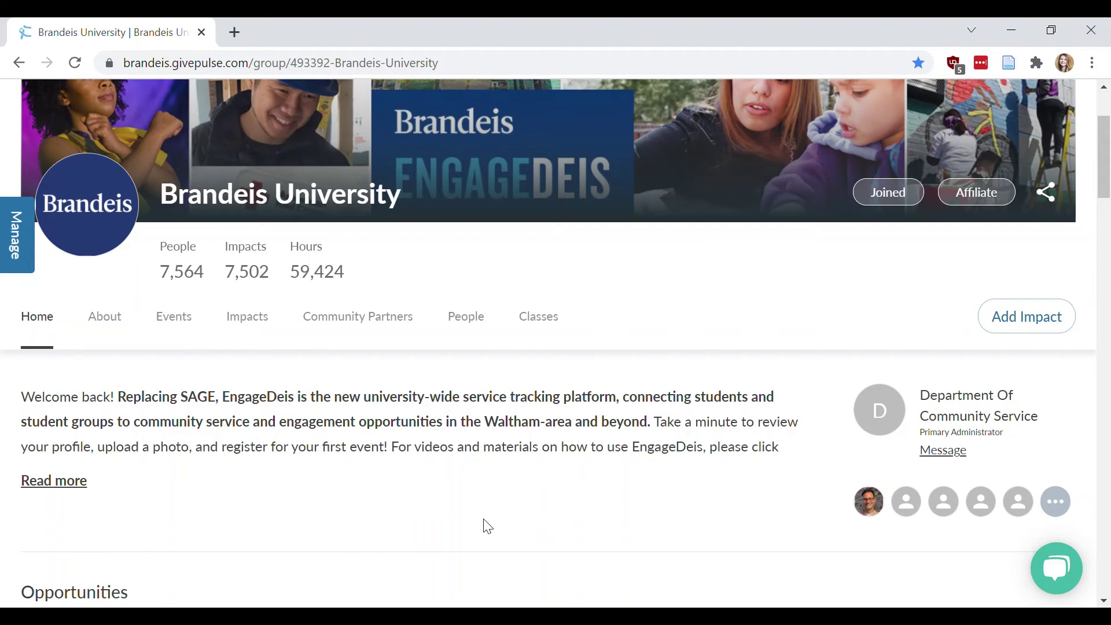
scroll(729, 524, down, 1)
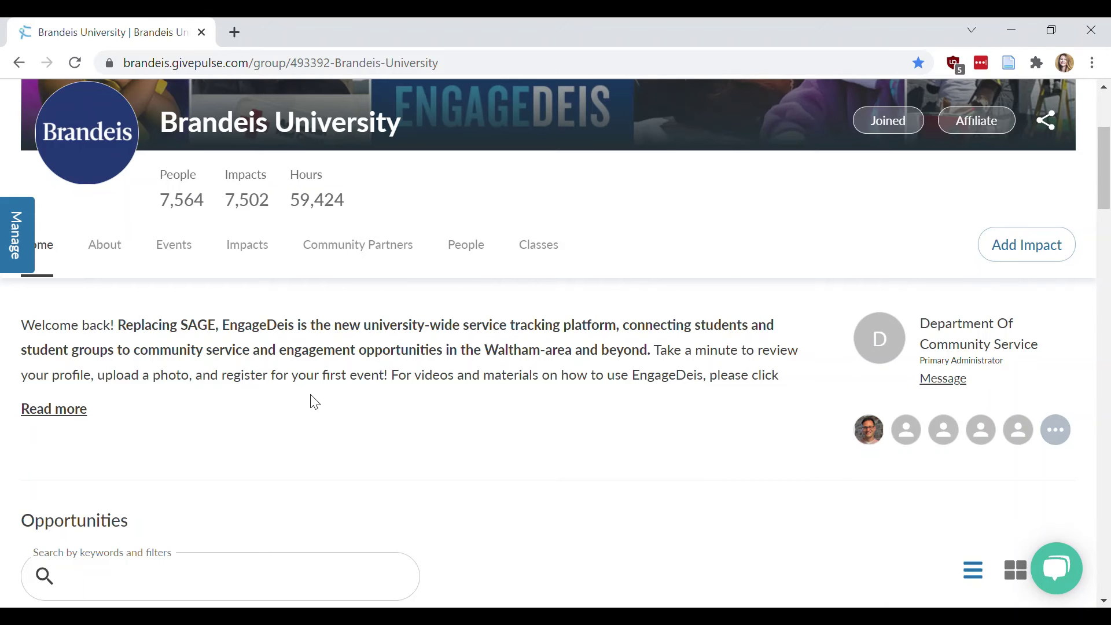
scroll(506, 501, down, 5)
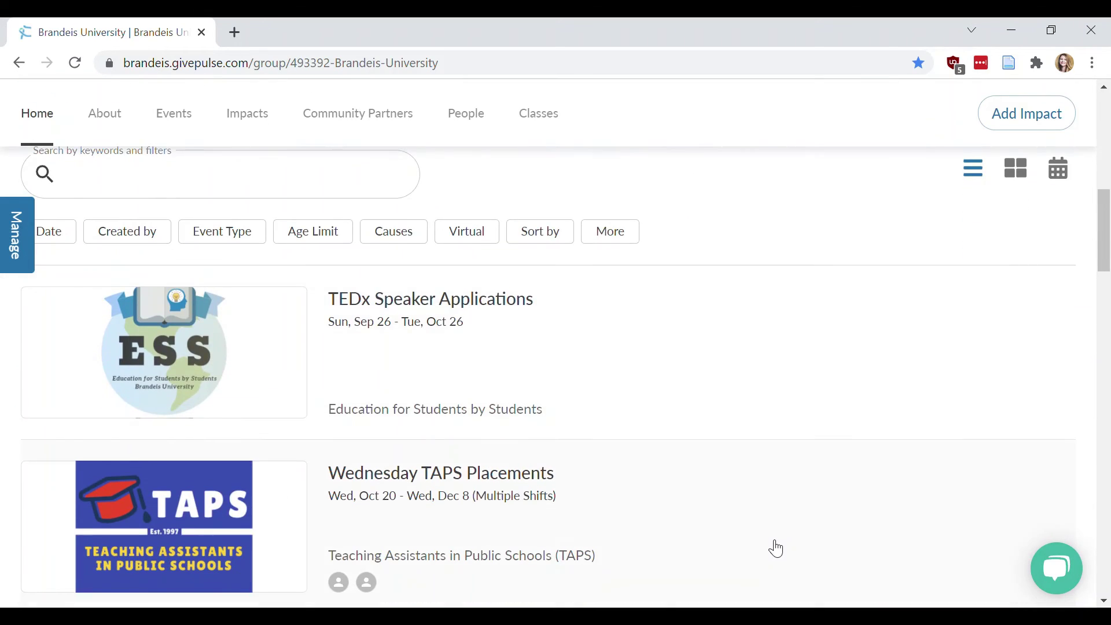
scroll(775, 547, down, 4)
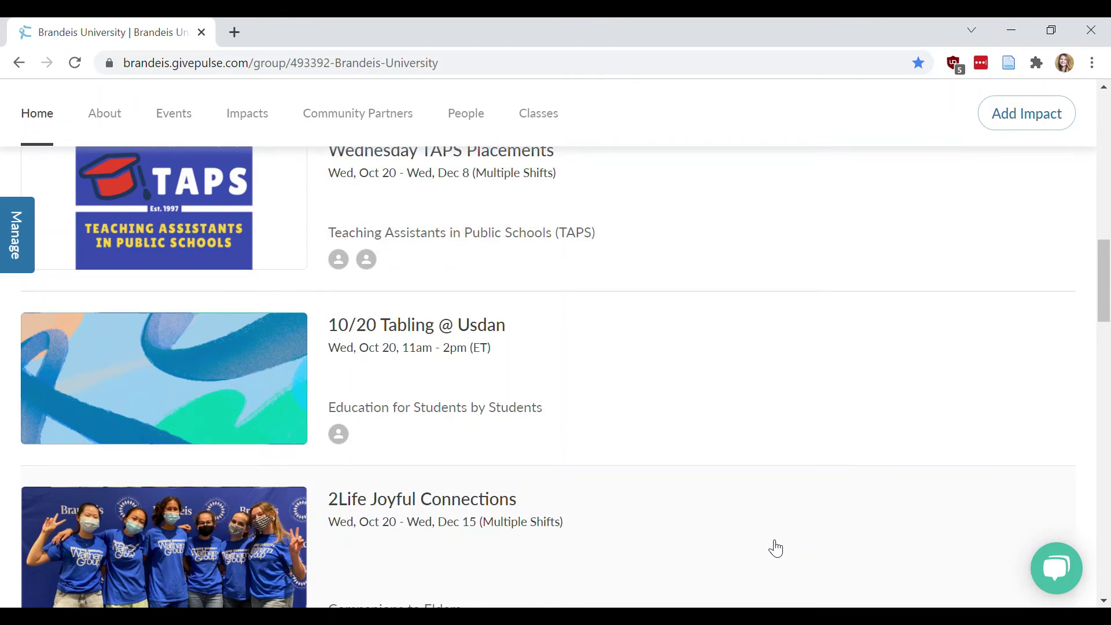
View the group's About page, reviewing its full description, administrators, location and social media links.
scroll(776, 548, up, 7)
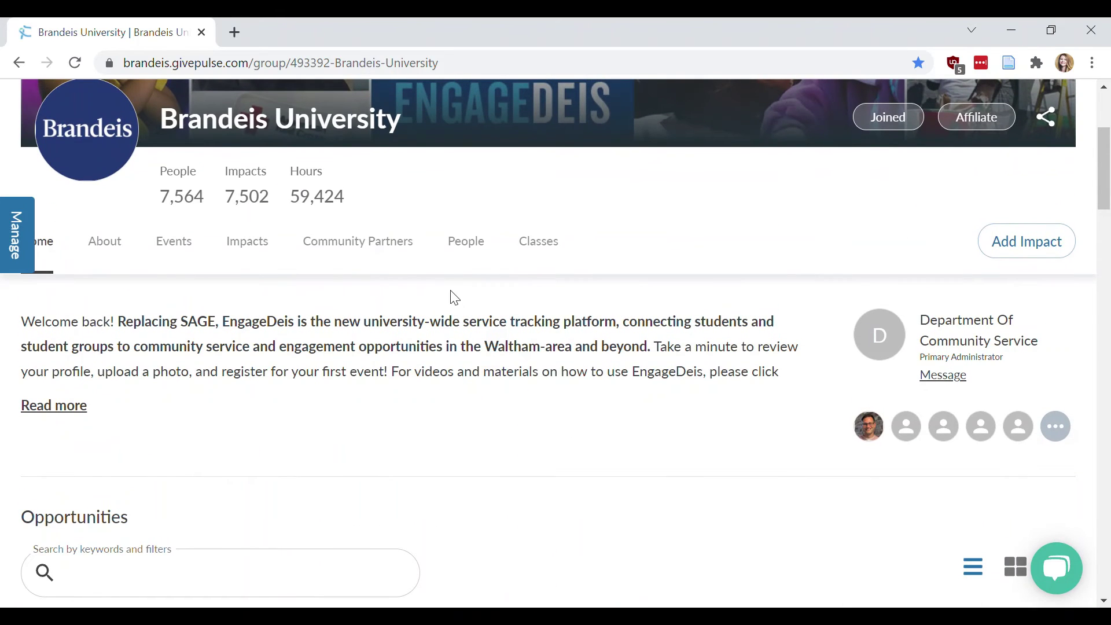
click(109, 244)
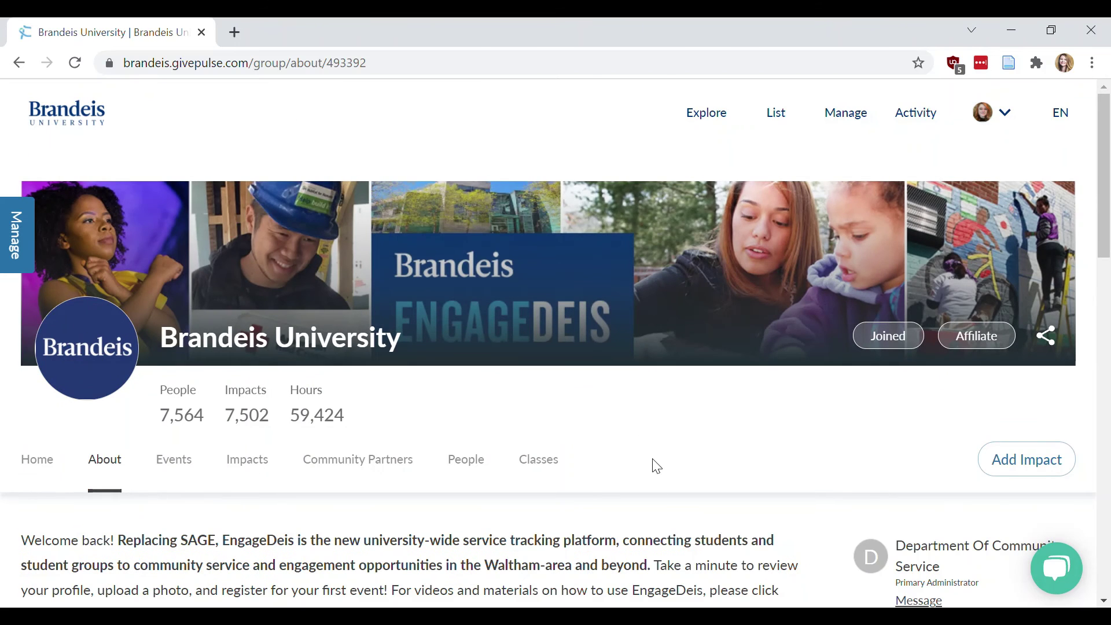
scroll(657, 463, down, 6)
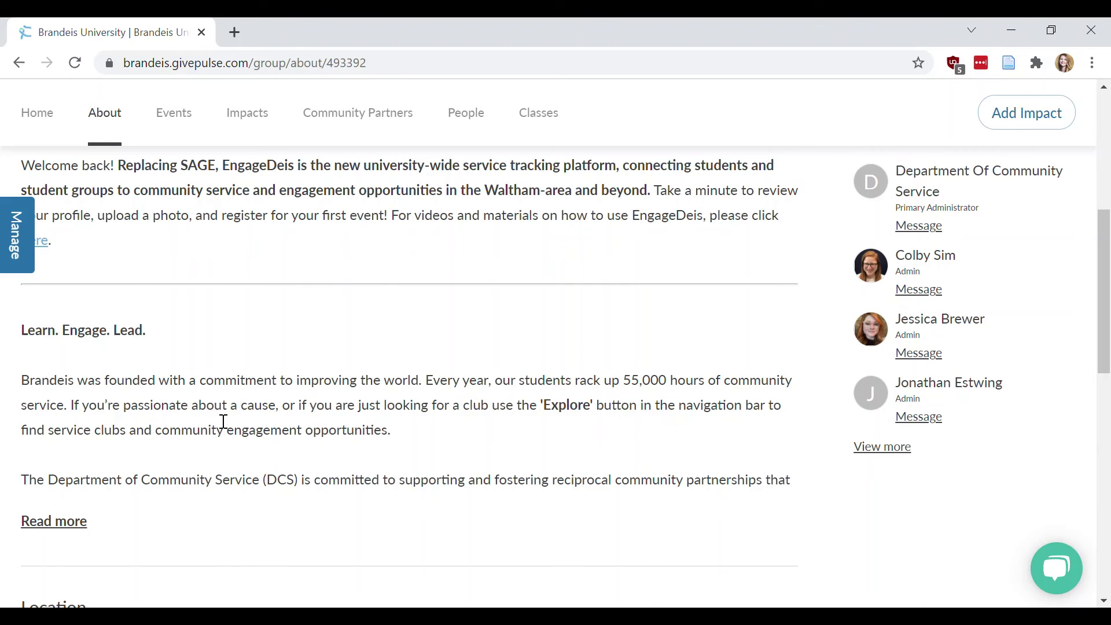
scroll(554, 426, down, 5)
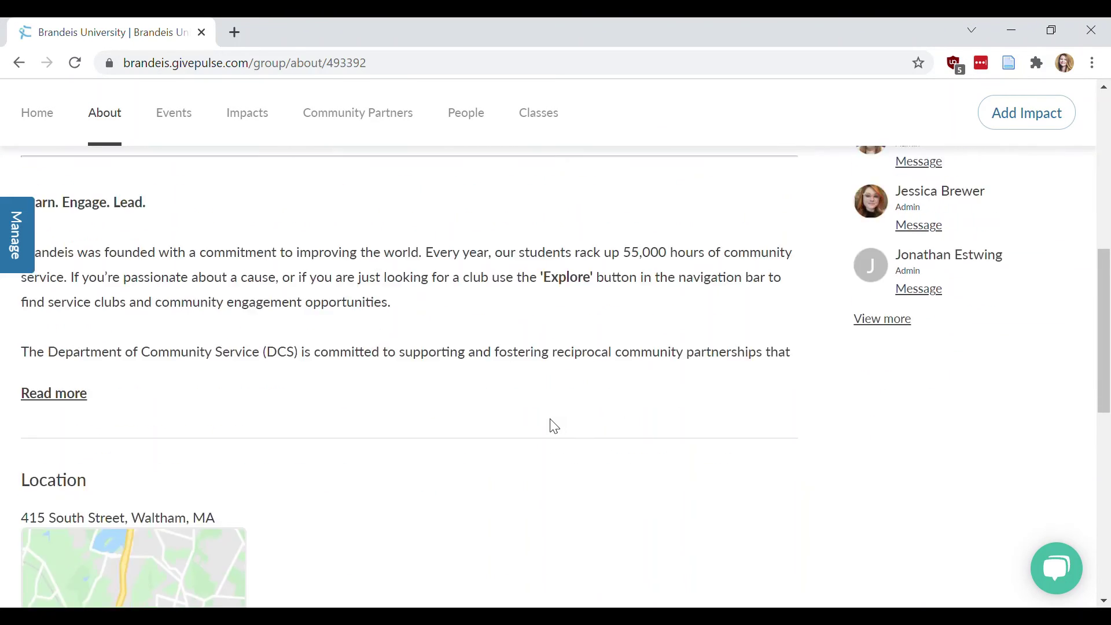
scroll(554, 426, down, 7)
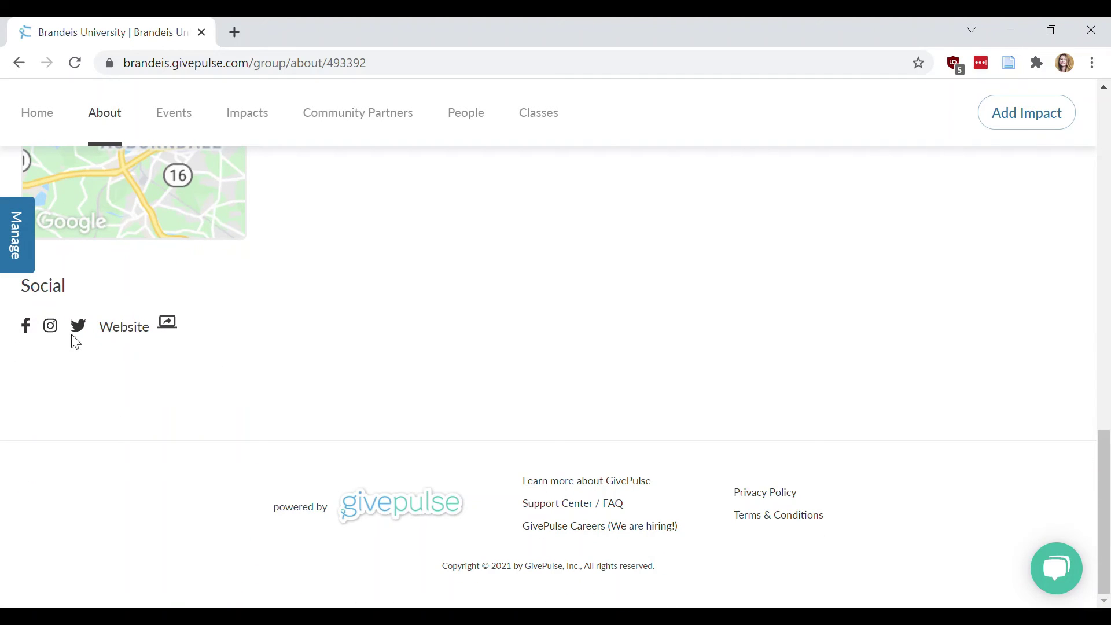
scroll(467, 352, up, 13)
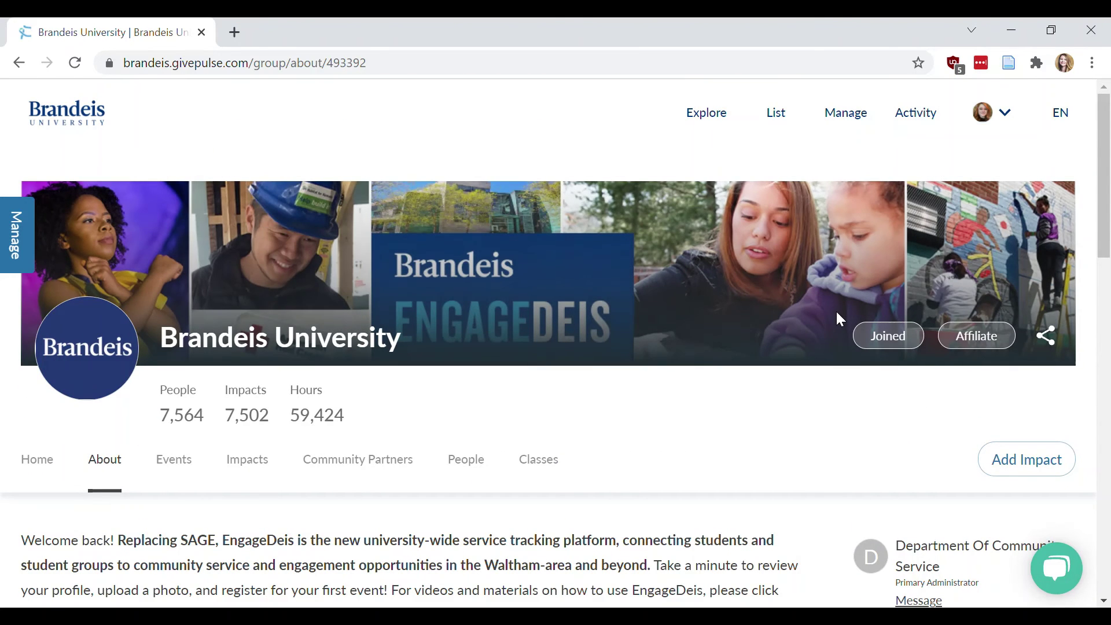
Review the affiliation request form for Brandeis University, including its display and privilege options, and return to the group's About page without sending a request.
scroll(740, 409, down, 1)
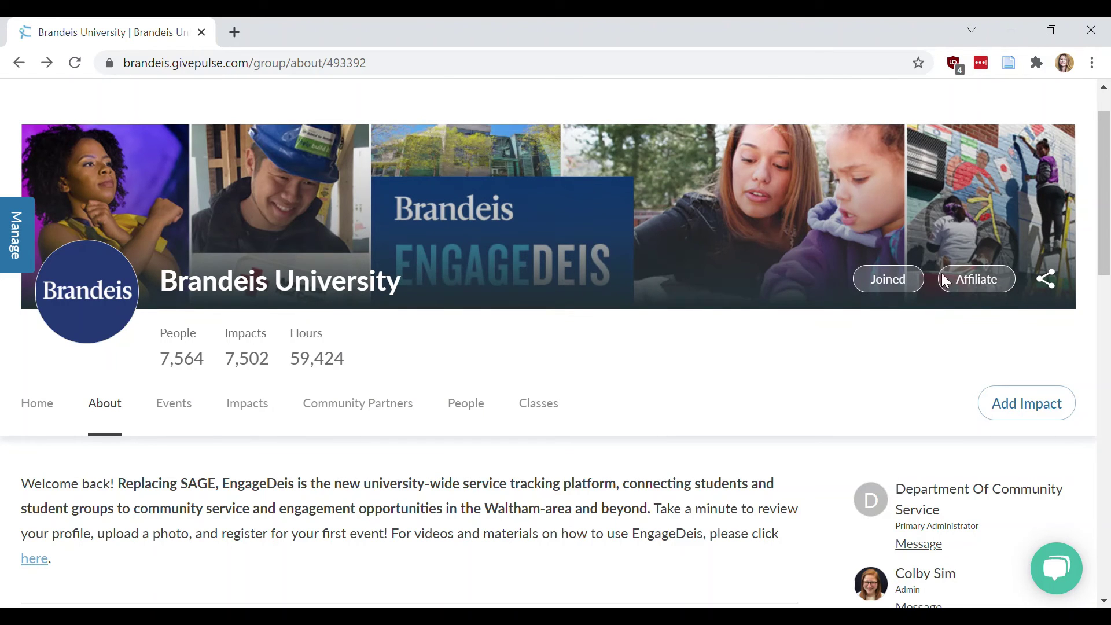
click(994, 285)
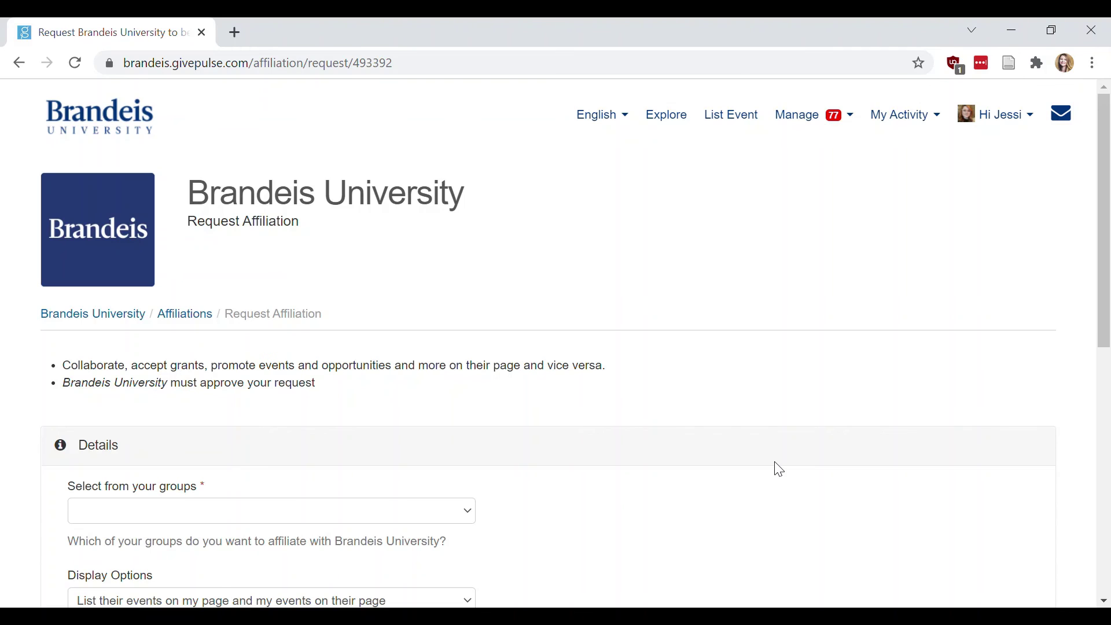
scroll(779, 469, down, 5)
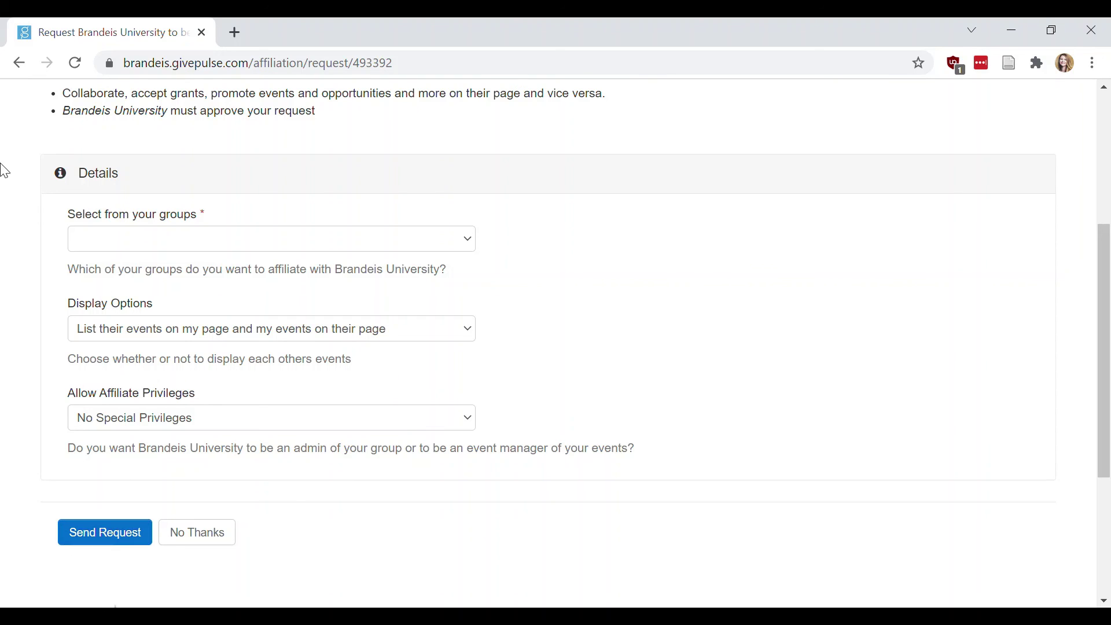
click(21, 68)
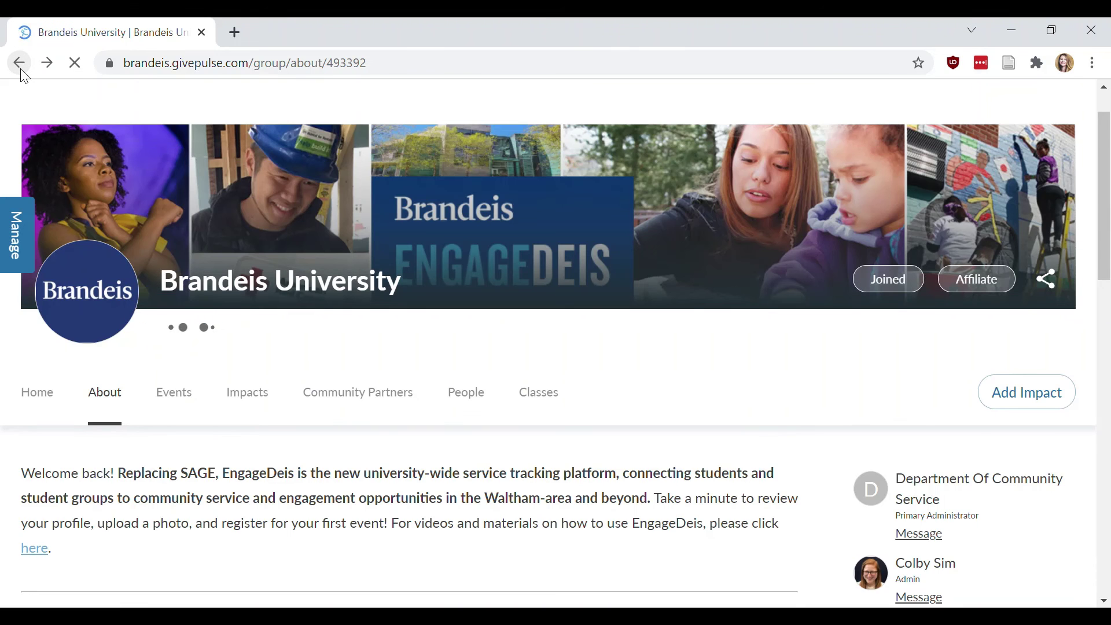